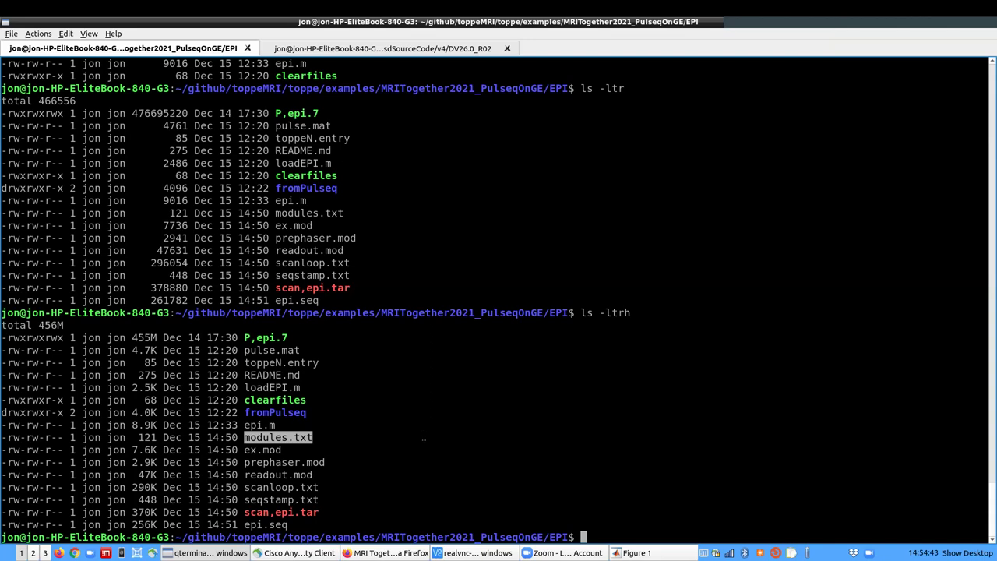
Step: Switch to the scanner console in VNC Viewer and list the contents of the /usr/g/research/pulseq directory
{"action": "key", "text": "alt+Tab"}
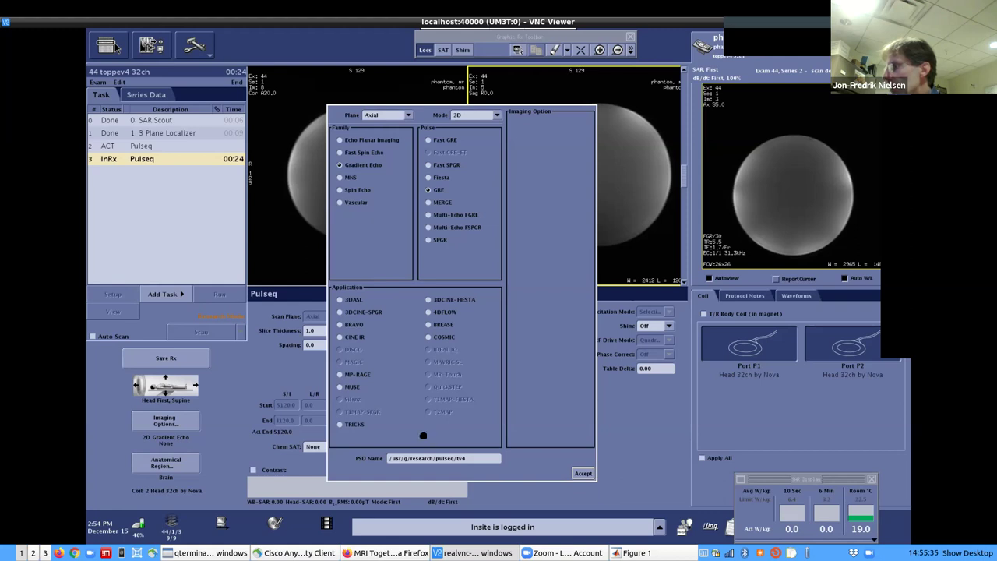
{"action": "key", "text": "Return"}
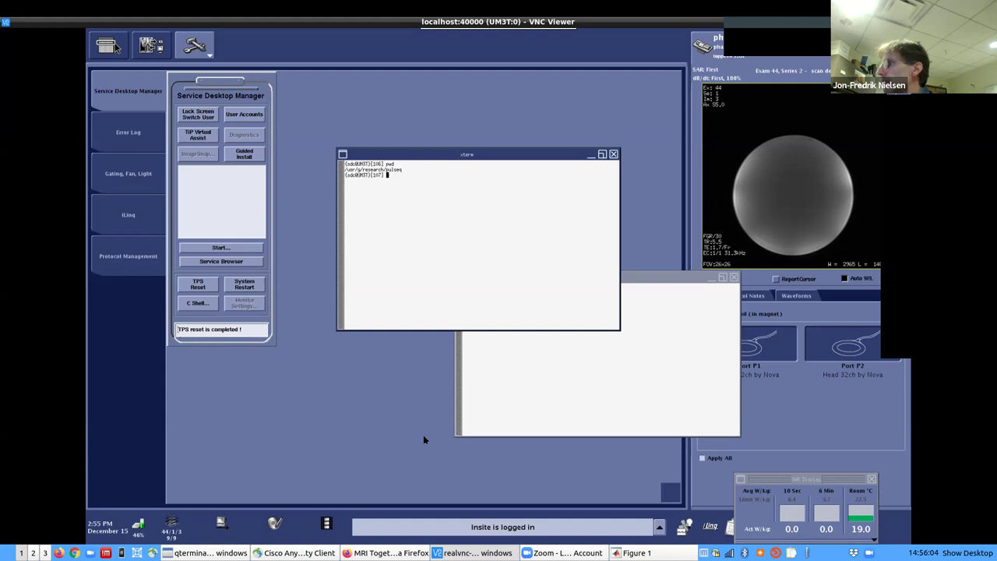
{"action": "type", "text": "ls"}
{"action": "key", "text": "Return"}
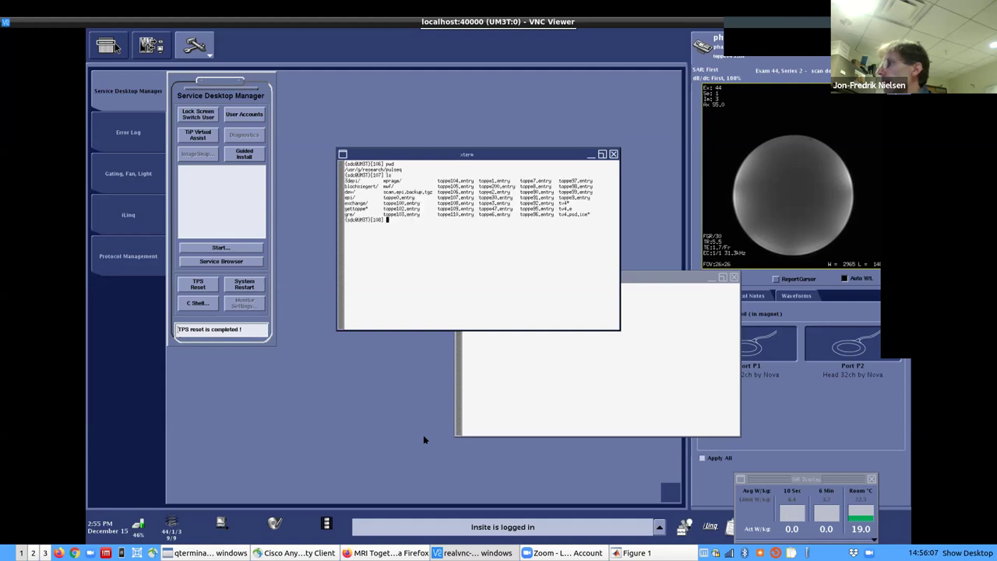
Step: Open toppe30.entry in vim, review its scan path and file list, and quit without changes
{"action": "type", "text": "vim toppe"}
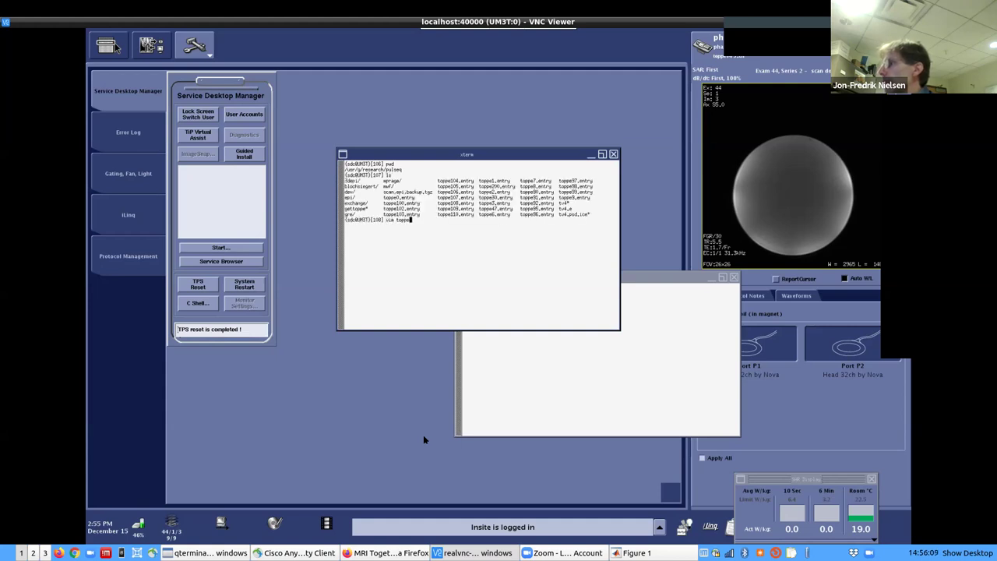
{"action": "type", "text": "30.entry"}
{"action": "key", "text": "Return"}
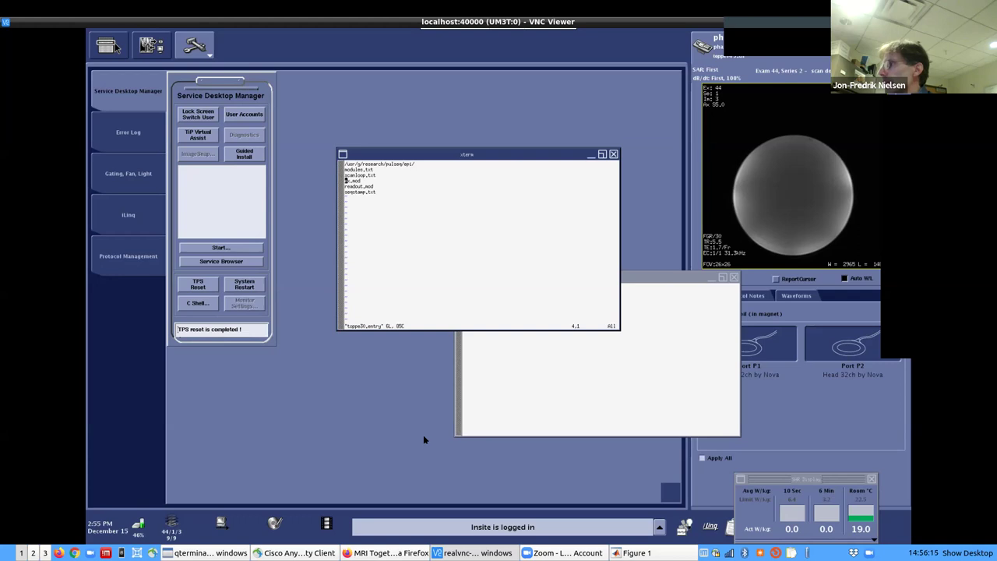
{"action": "key", "text": "Up"}
{"action": "key", "text": "Up"}
{"action": "key", "text": "Up"}
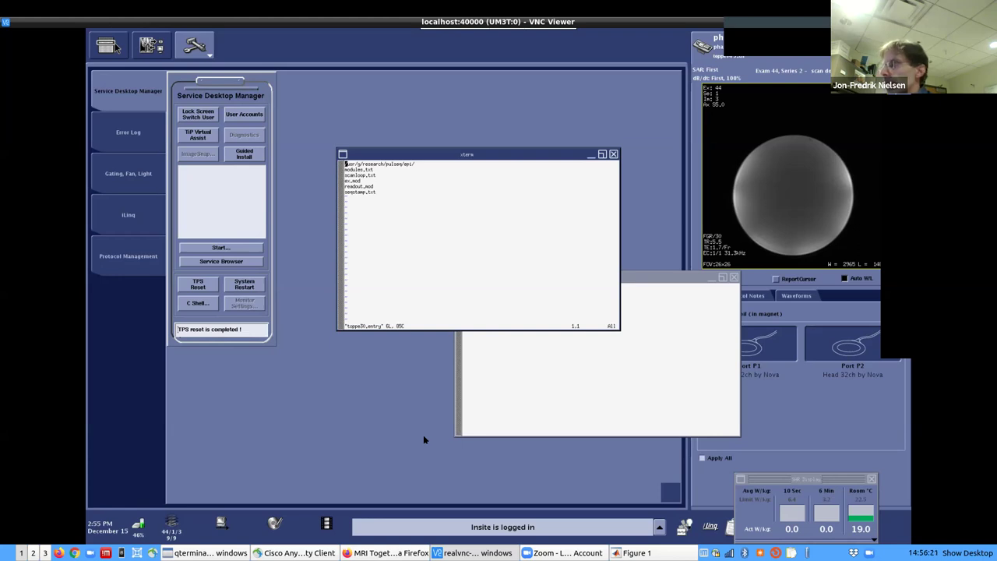
{"action": "key", "text": "Down"}
{"action": "key", "text": "Down"}
{"action": "key", "text": "Down"}
{"action": "key", "text": "Down"}
{"action": "key", "text": "Down"}
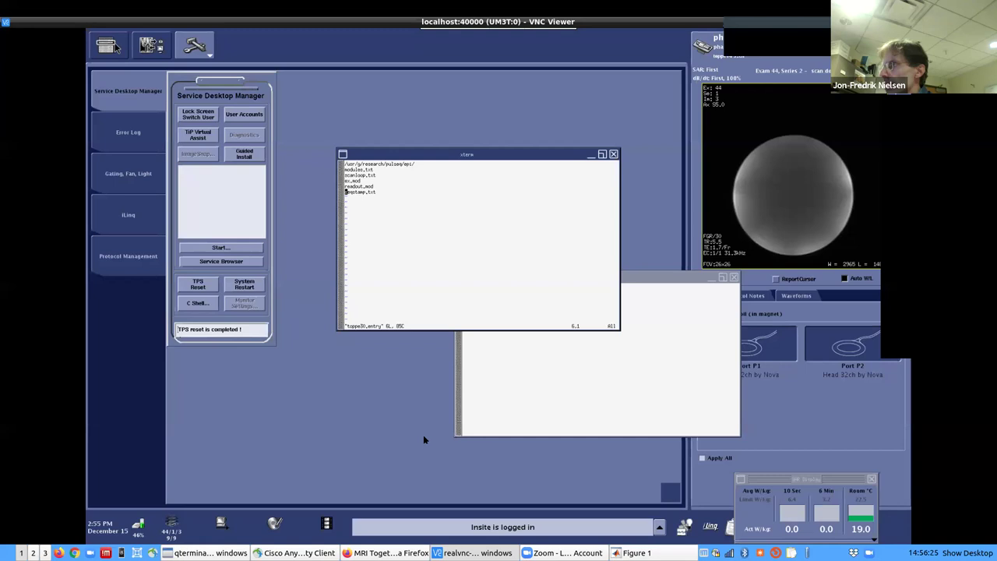
{"action": "key", "text": "Up"}
{"action": "key", "text": "Up"}
{"action": "key", "text": "Up"}
{"action": "key", "text": "Up"}
{"action": "key", "text": "Up"}
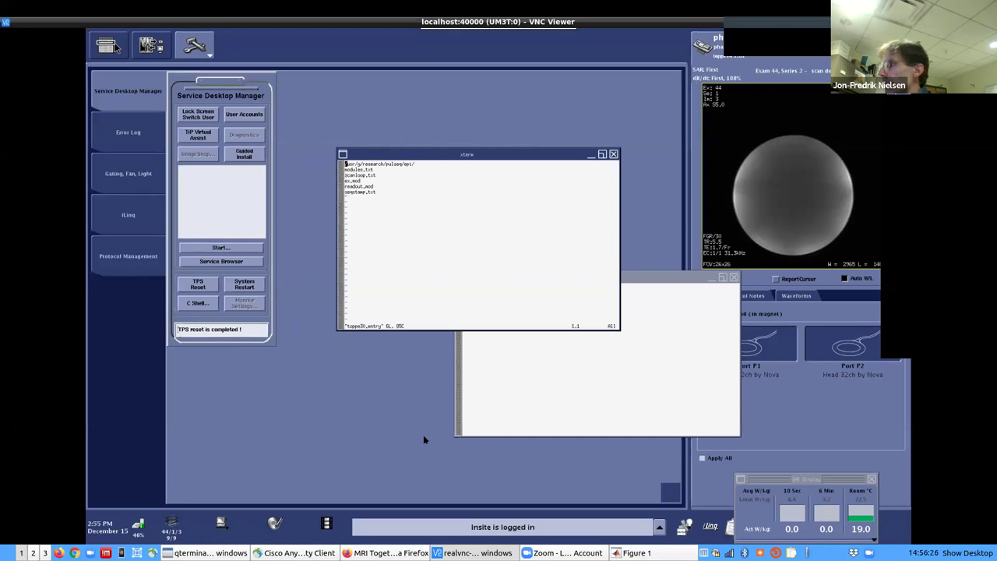
{"action": "type", "text": ":q"}
{"action": "key", "text": "Return"}
Step: Change into the epi directory, print its full path and list its files
{"action": "type", "text": "cd spi/"}
{"action": "key", "text": "Return"}
{"action": "type", "text": "pwd"}
{"action": "key", "text": "Return"}
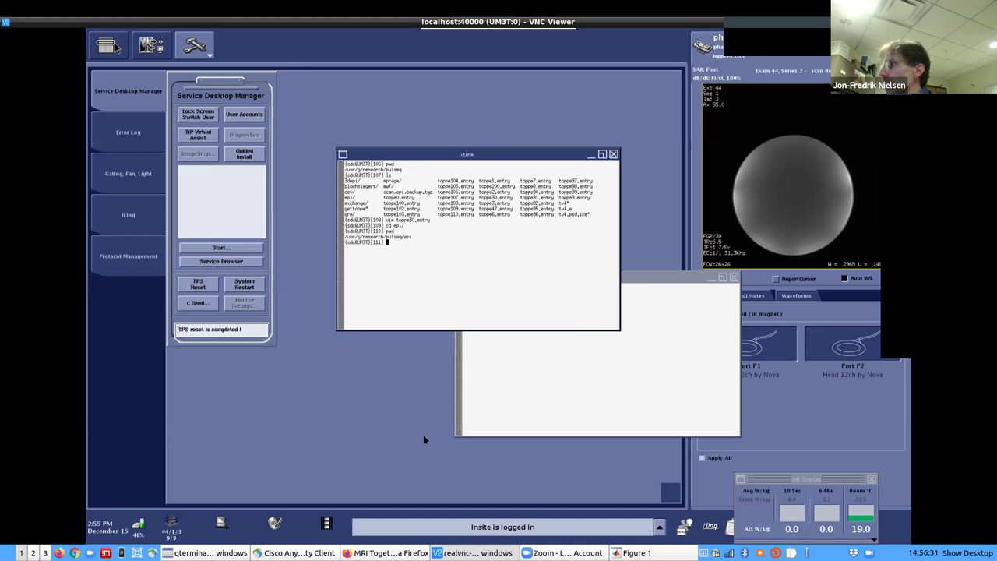
{"action": "type", "text": "ls"}
{"action": "key", "text": "Return"}
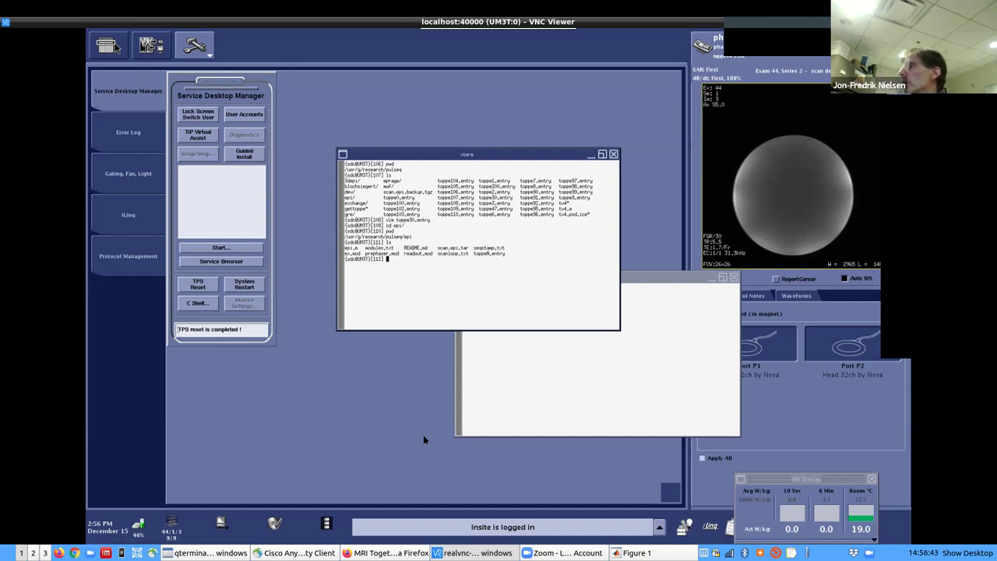
Step: In the second terminal, list the P*7 raw data files in /usr/g/mrraw in order of modification time
{"action": "left_click", "coordinate": [424, 440]}
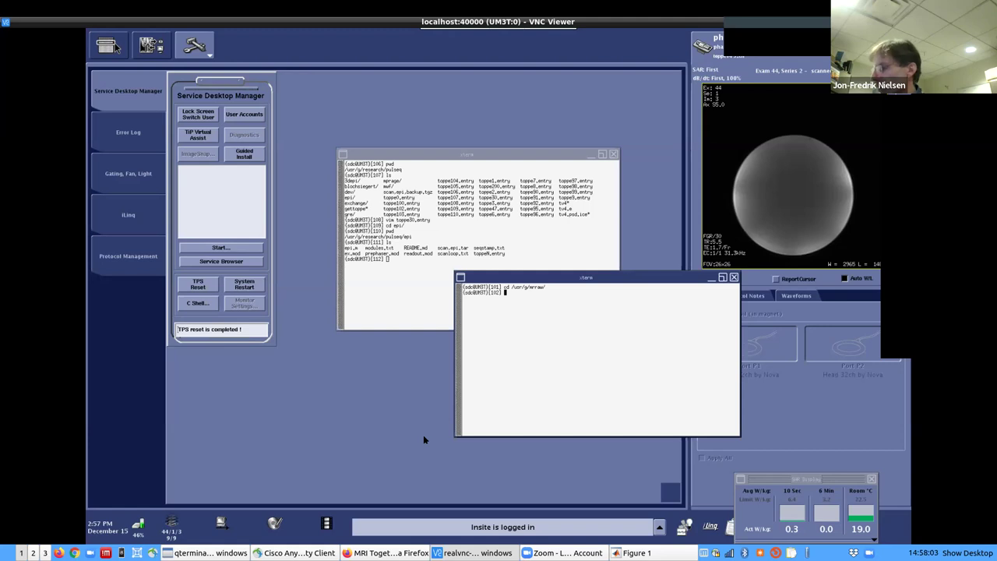
{"action": "type", "text": "-ltr P*7"}
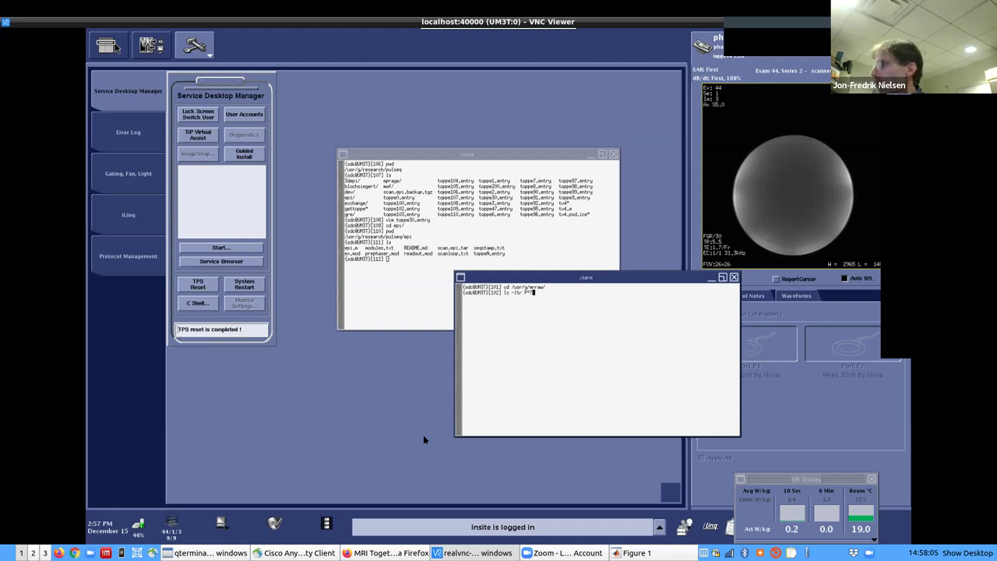
{"action": "key", "text": "Return"}
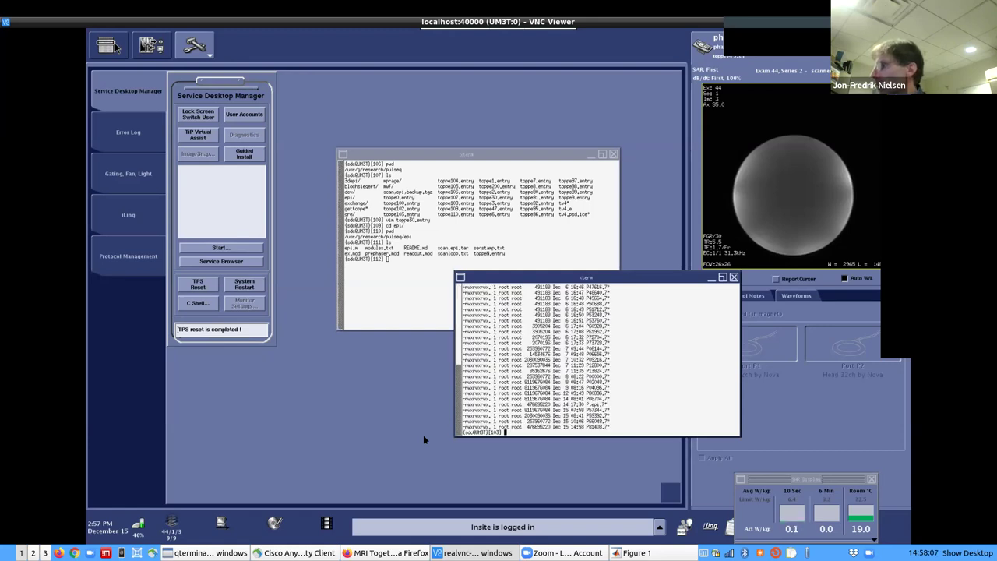
Step: Rename the newest raw data file, P81408.7, as P,epi2.7
{"action": "double_click", "coordinate": [595, 426]}
{"action": "type", "text": "mv P"}
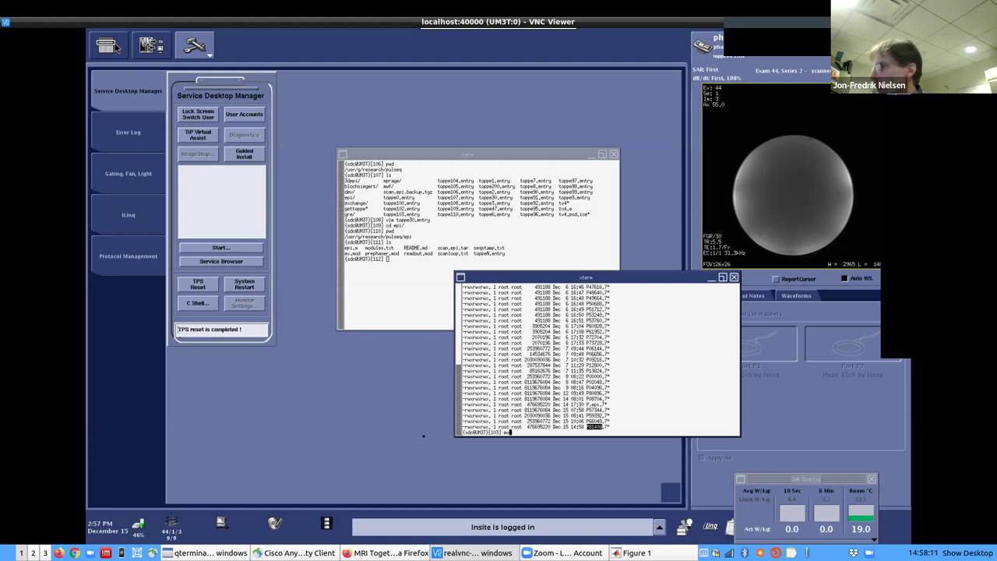
{"action": "type", "text": "81"}
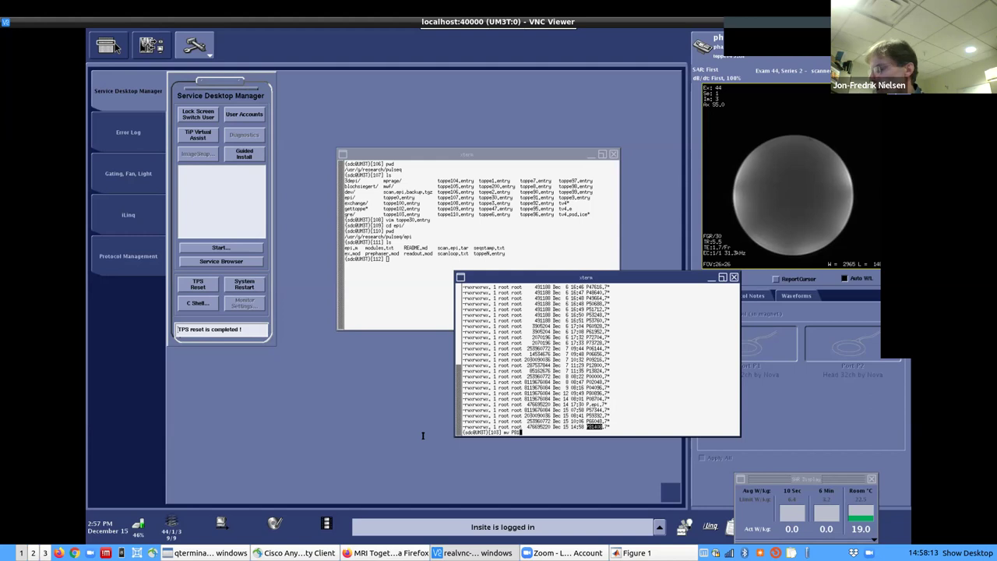
{"action": "type", "text": "408.7 P.epi2.7"}
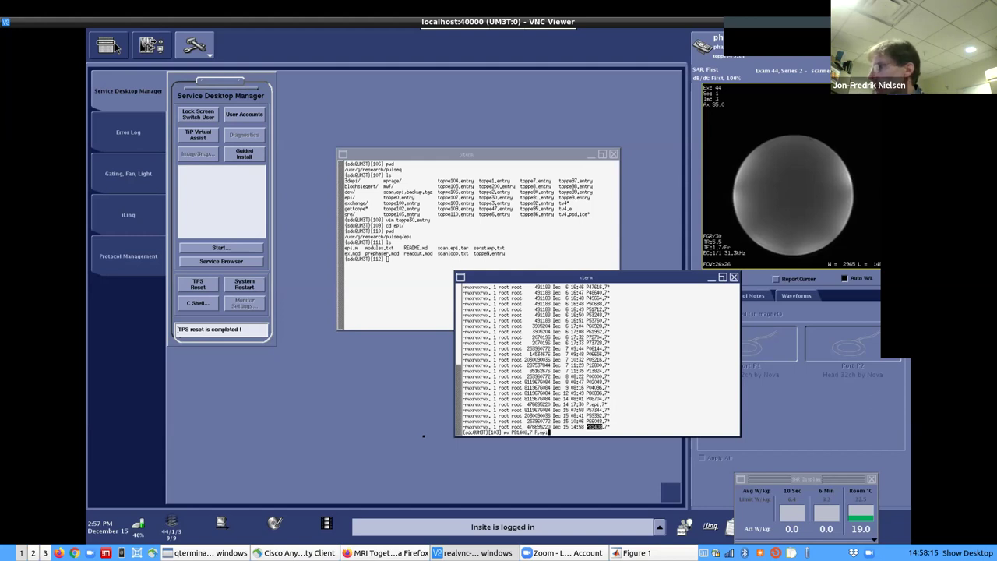
{"action": "key", "text": "Return"}
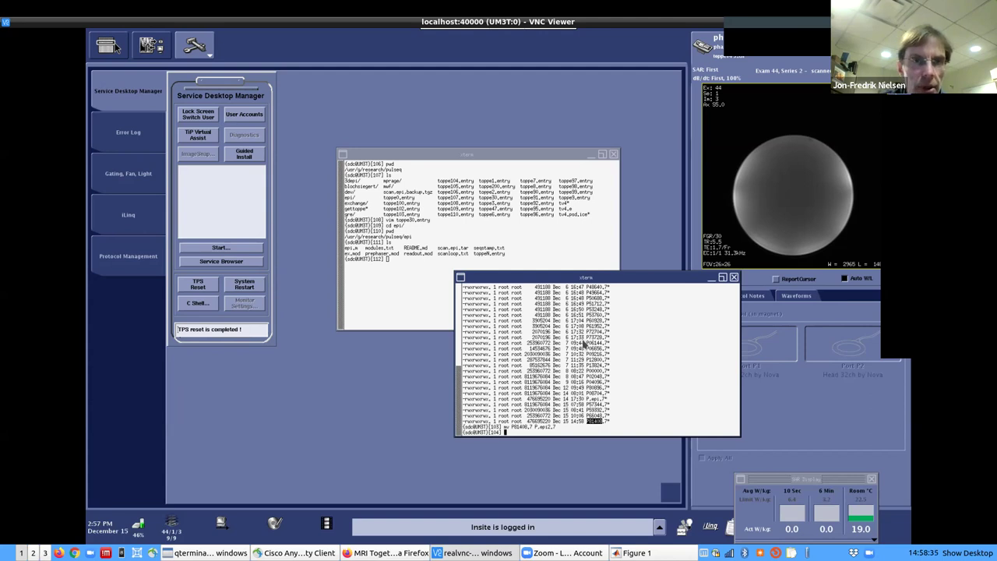
Step: Switch to the local MATLAB terminal session and close the Figure 1 sequence plot
{"action": "key", "text": "alt+Tab"}
{"action": "key", "text": "alt+Tab"}
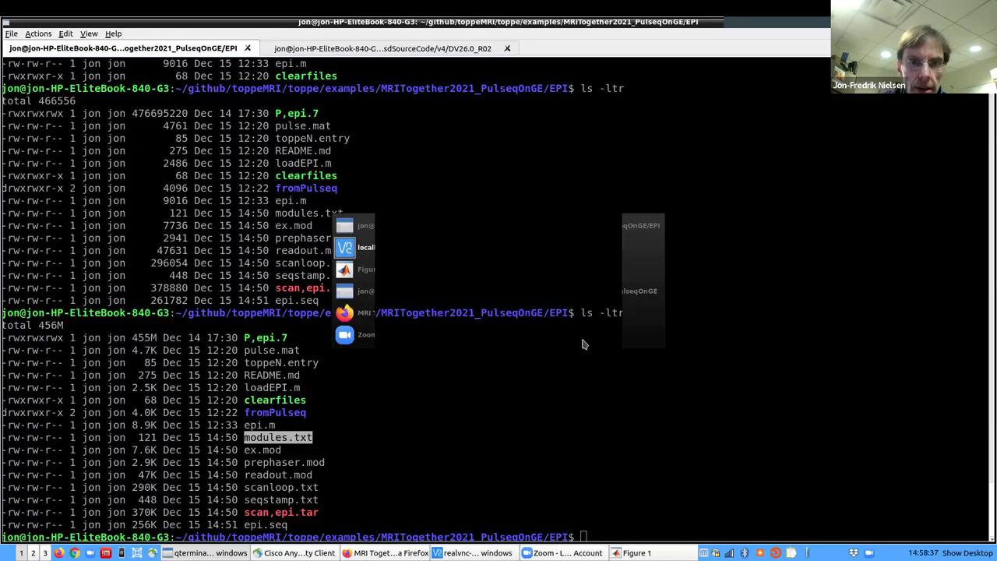
{"action": "key", "text": "alt+Tab"}
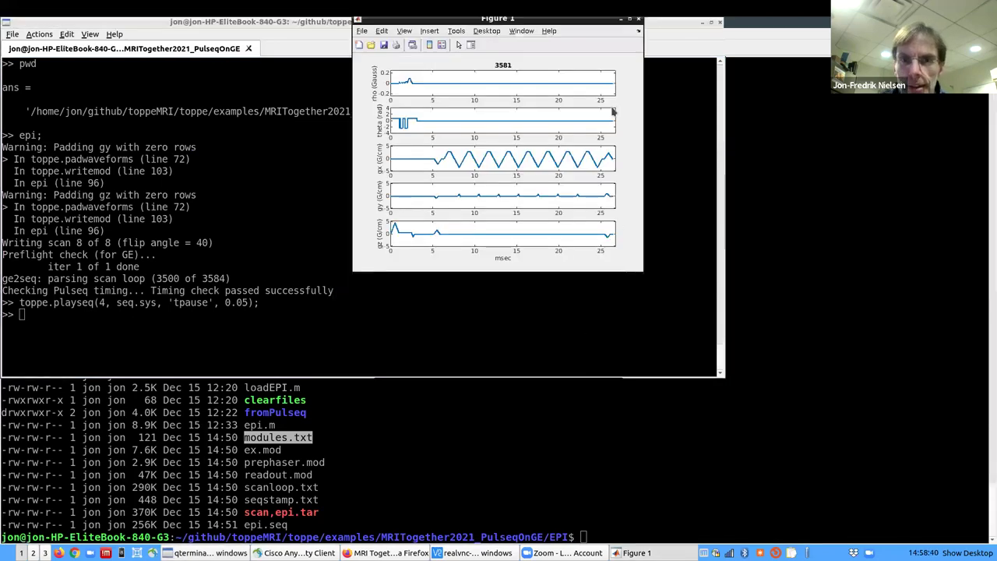
{"action": "left_click", "coordinate": [638, 20]}
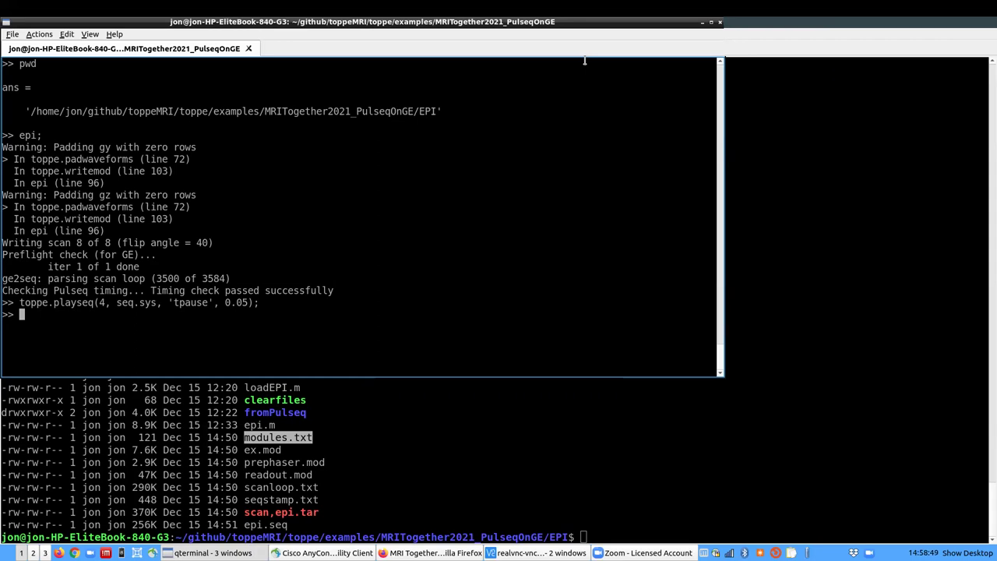
Step: List the EPI folder's files in MATLAB and recall the loadEPI command for 'P,epi.7' and 'readout.mod' without running it
{"action": "type", "text": "ls"}
{"action": "key", "text": "Return"}
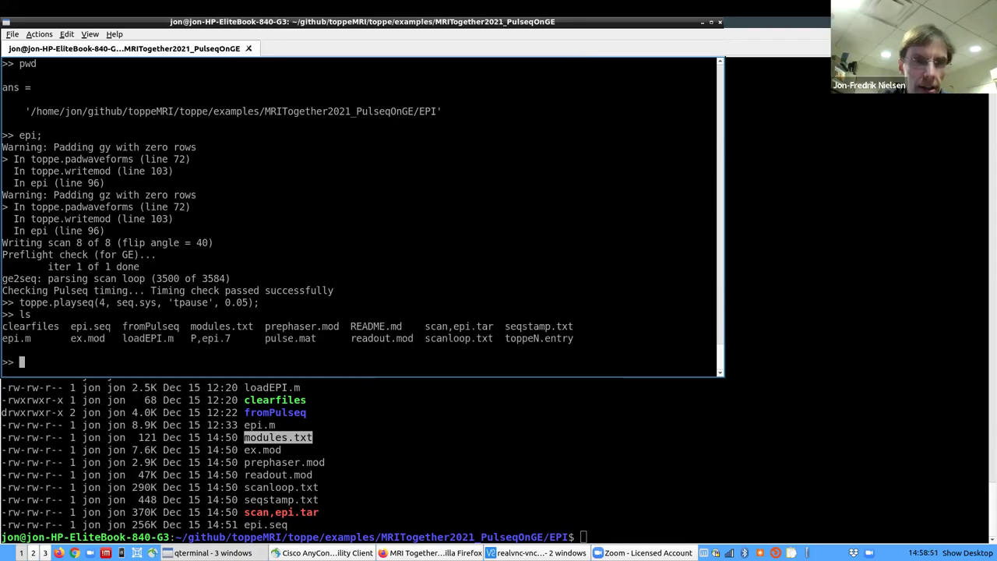
{"action": "double_click", "coordinate": [204, 338]}
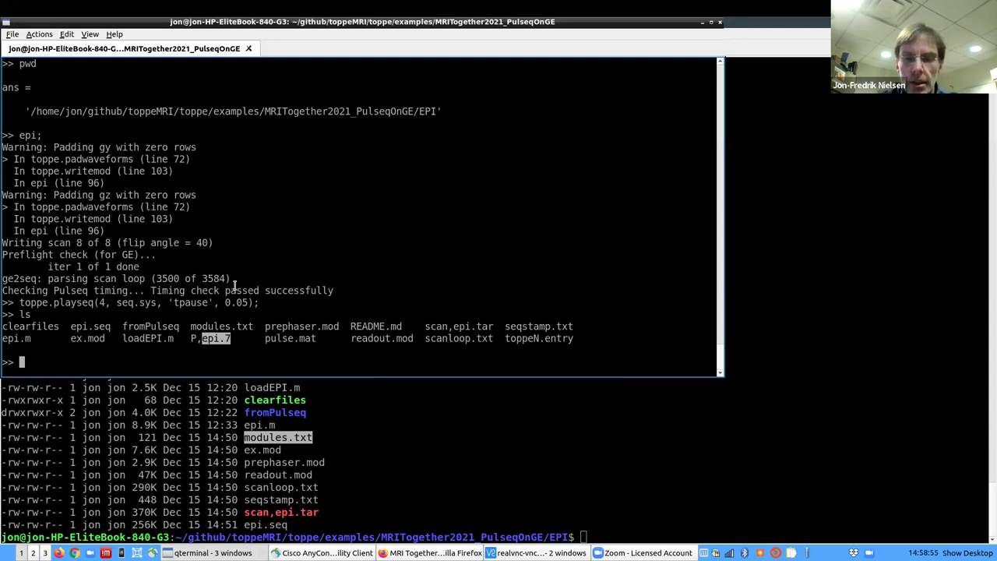
{"action": "type", "text": "load"}
{"action": "key", "text": "Up"}
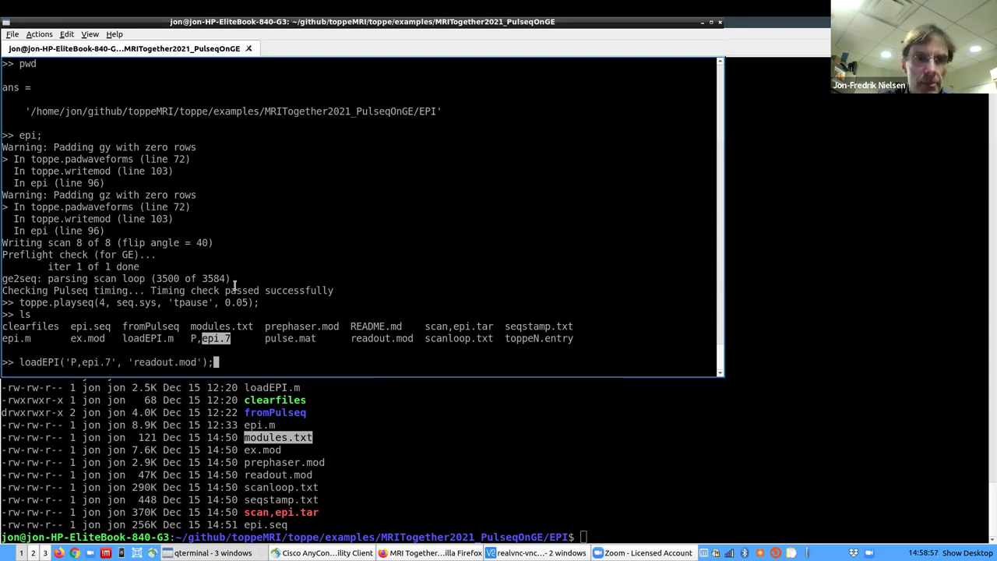
Step: Open loadEPI.m in vim from the EPI folder's shell terminal and go to the start of the file
{"action": "key", "text": "alt+Tab"}
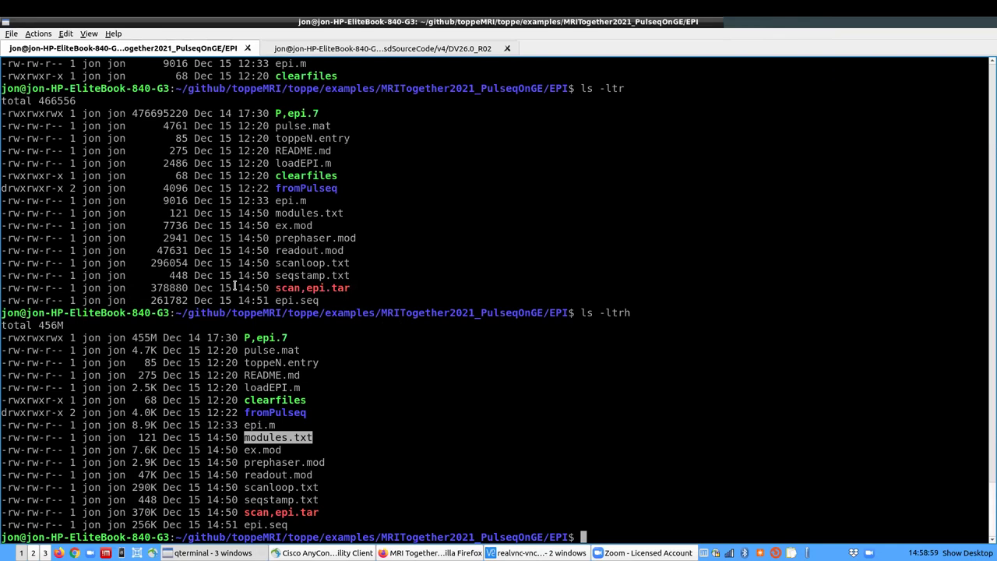
{"action": "type", "text": "vim loa"}
{"action": "key", "text": "Tab"}
{"action": "key", "text": "Return"}
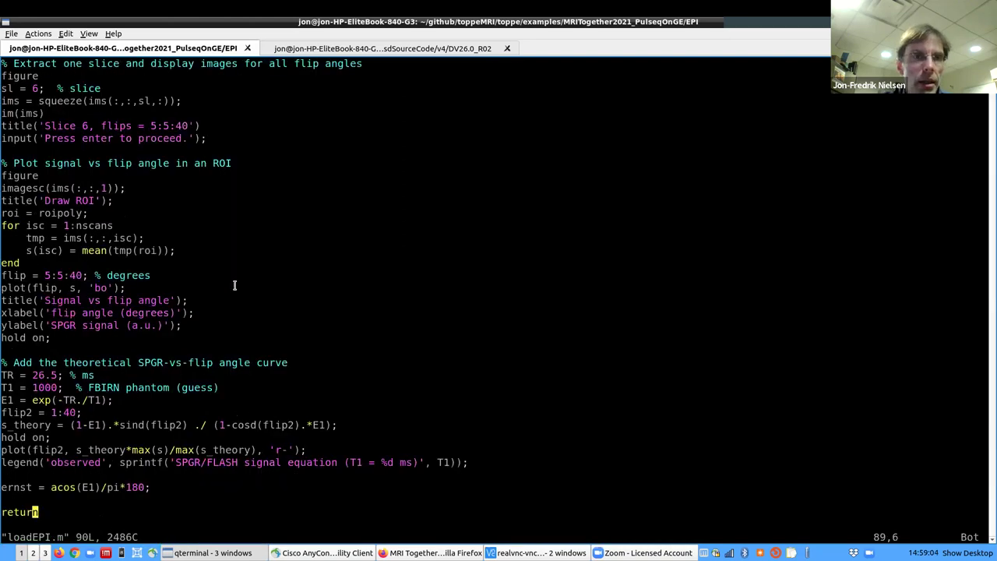
{"action": "scroll", "coordinate": [234, 285], "scroll_direction": "up", "scroll_amount": 20}
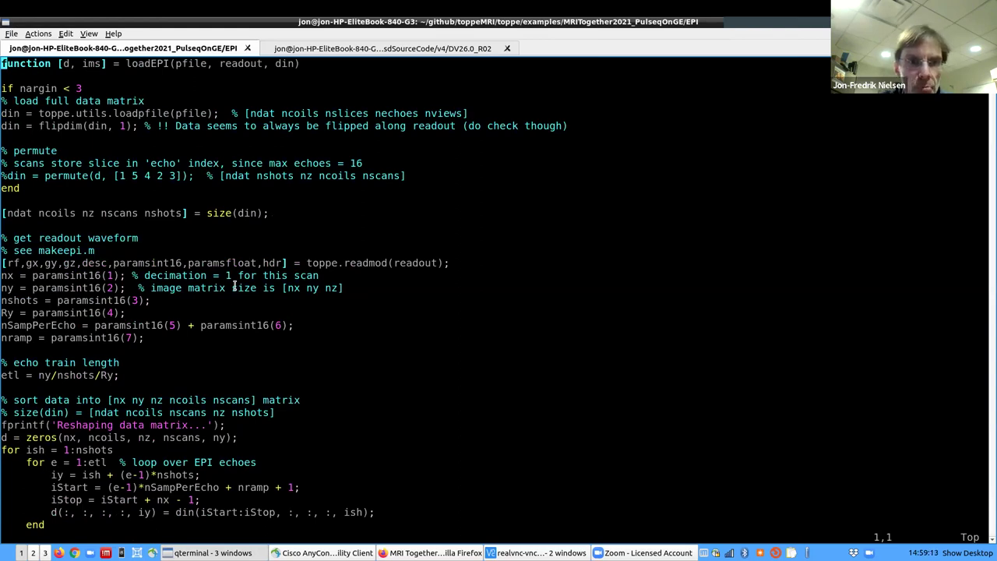
Step: Examine how loadEPI.m loads the full data matrix with toppe.utils.loadpfile and flips it along the readout
{"action": "key", "text": "Down"}
{"action": "key", "text": "Down"}
{"action": "key", "text": "Down"}
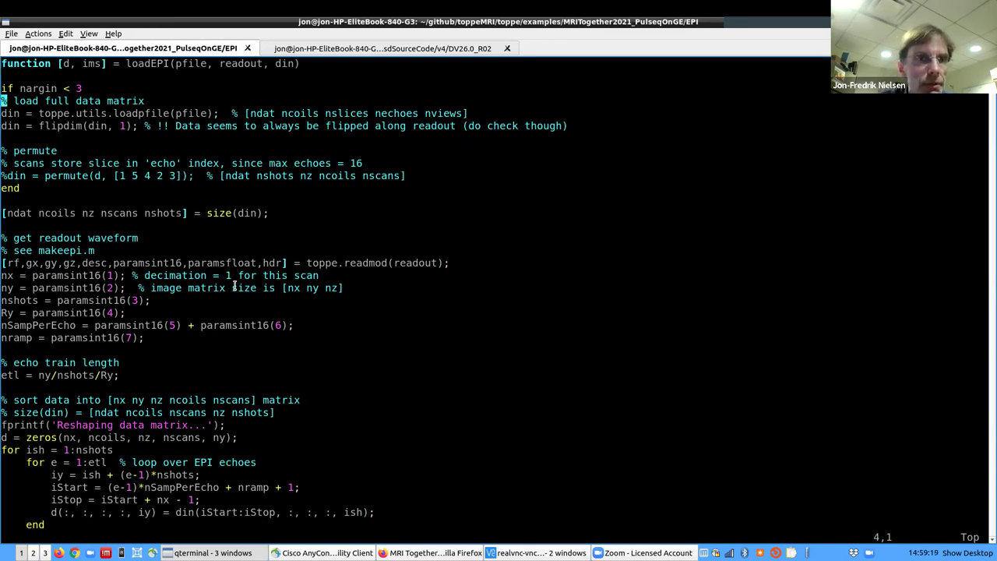
{"action": "key", "text": "Down"}
{"action": "key", "text": "Down"}
{"action": "key", "text": "Up"}
{"action": "key", "text": "Right"}
{"action": "key", "text": "Right"}
{"action": "key", "text": "Right"}
{"action": "key", "text": "Right"}
{"action": "key", "text": "Right"}
{"action": "key", "text": "Right"}
{"action": "key", "text": "Right"}
{"action": "key", "text": "Right"}
{"action": "key", "text": "Right"}
{"action": "key", "text": "Right"}
{"action": "key", "text": "Right"}
{"action": "key", "text": "Right"}
{"action": "key", "text": "Right"}
{"action": "key", "text": "Right"}
{"action": "key", "text": "Right"}
{"action": "key", "text": "Right"}
{"action": "key", "text": "Right"}
{"action": "key", "text": "Right"}
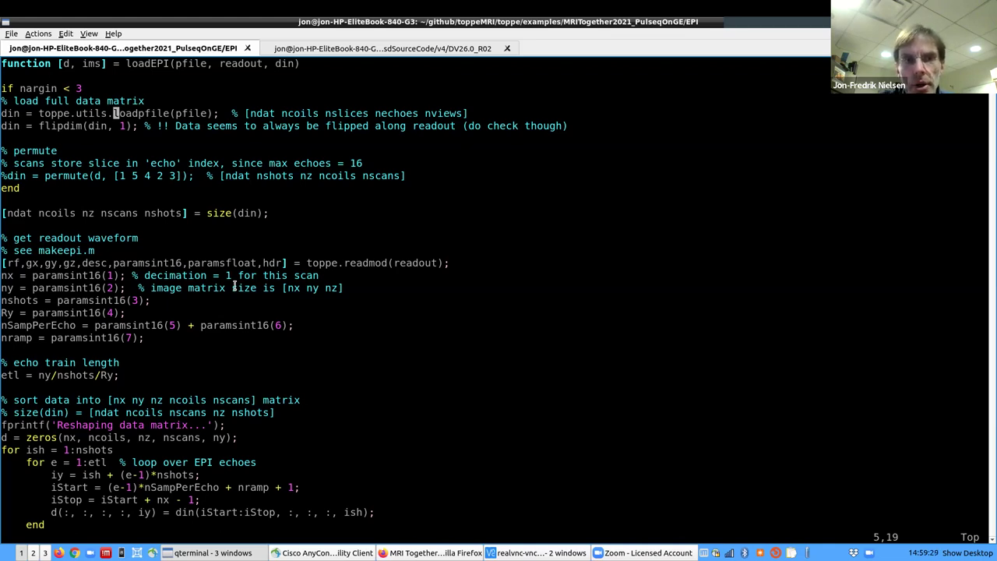
{"action": "key", "text": "Down"}
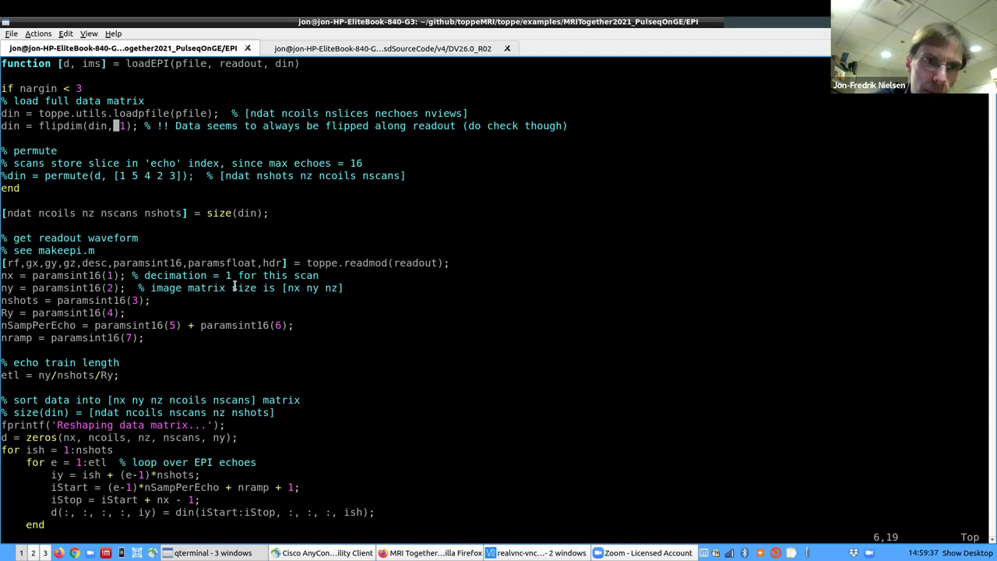
Step: Look over the data sorting loop in loadEPI.m and return to the size(din) line
{"action": "key", "text": "braceright"}
{"action": "key", "text": "braceright"}
{"action": "key", "text": "braceright"}
{"action": "key", "text": "braceright"}
{"action": "key", "text": "braceright"}
{"action": "key", "text": "braceright"}
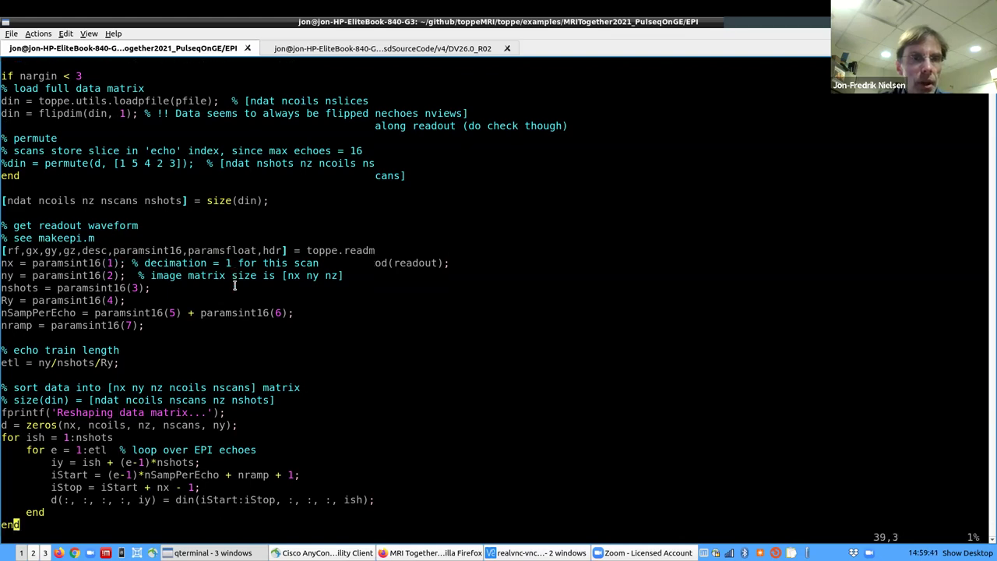
{"action": "key", "text": "j"}
{"action": "key", "text": "j"}
{"action": "key", "text": "j"}
{"action": "key", "text": "j"}
{"action": "key", "text": "j"}
{"action": "key", "text": "k"}
{"action": "key", "text": "k"}
{"action": "key", "text": "k"}
{"action": "key", "text": "k"}
{"action": "key", "text": "k"}
{"action": "key", "text": "k"}
{"action": "key", "text": "k"}
{"action": "key", "text": "k"}
{"action": "key", "text": "k"}
{"action": "key", "text": "k"}
{"action": "key", "text": "k"}
{"action": "key", "text": "k"}
{"action": "key", "text": "k"}
{"action": "key", "text": "k"}
{"action": "key", "text": "k"}
{"action": "key", "text": "k"}
{"action": "key", "text": "k"}
{"action": "key", "text": "k"}
{"action": "key", "text": "k"}
{"action": "key", "text": "k"}
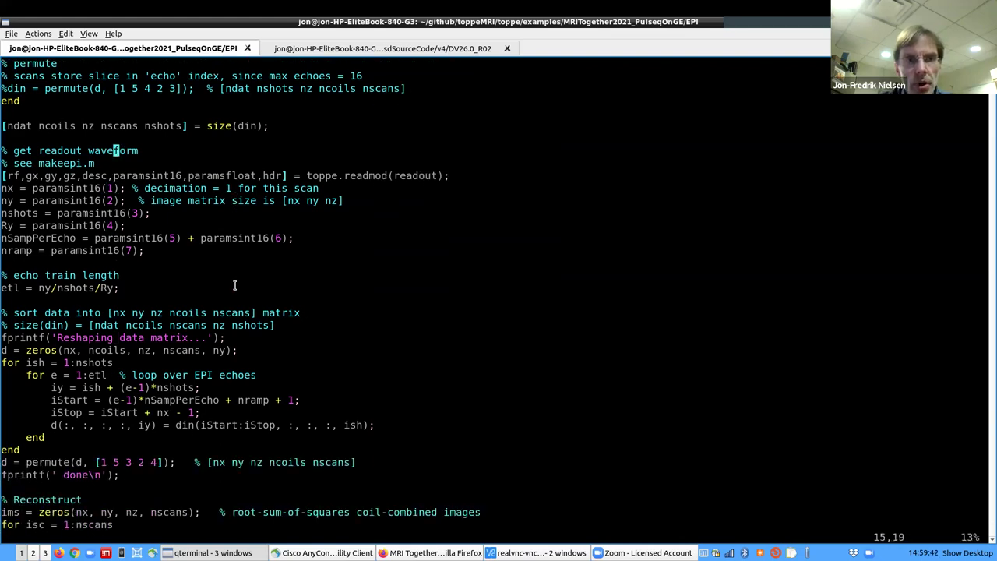
{"action": "key", "text": "k"}
{"action": "key", "text": "k"}
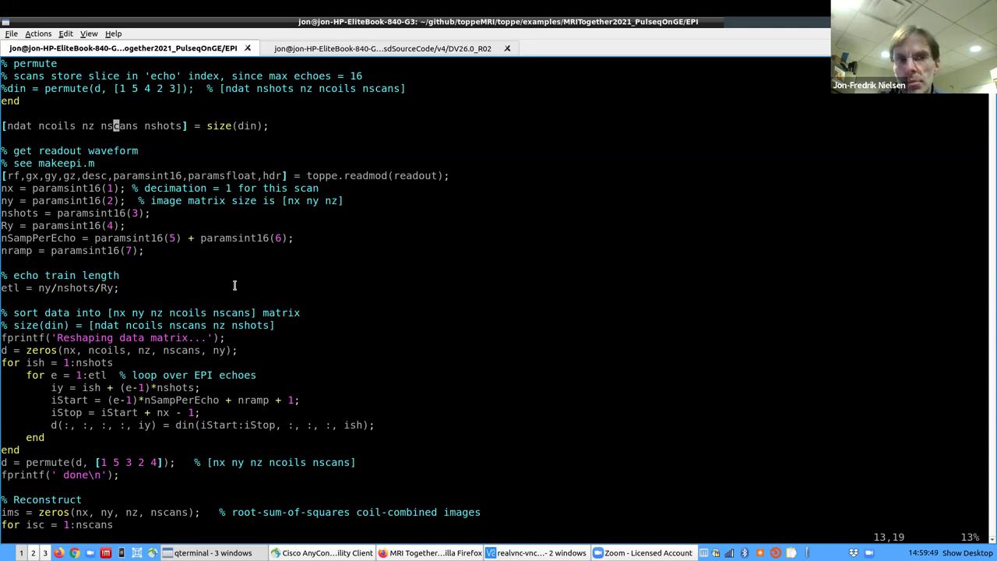
Step: Examine the data matrix dimensions assigned from size(din), starting with ndat and ncoils
{"action": "key", "text": "h"}
{"action": "key", "text": "h"}
{"action": "key", "text": "h"}
{"action": "key", "text": "h"}
{"action": "key", "text": "h"}
{"action": "key", "text": "h"}
{"action": "key", "text": "h"}
{"action": "key", "text": "h"}
{"action": "key", "text": "h"}
{"action": "key", "text": "h"}
{"action": "key", "text": "h"}
{"action": "key", "text": "h"}
{"action": "key", "text": "h"}
{"action": "key", "text": "l"}
{"action": "key", "text": "l"}
{"action": "key", "text": "l"}
{"action": "key", "text": "l"}
{"action": "key", "text": "l"}
{"action": "key", "text": "l"}
{"action": "key", "text": "l"}
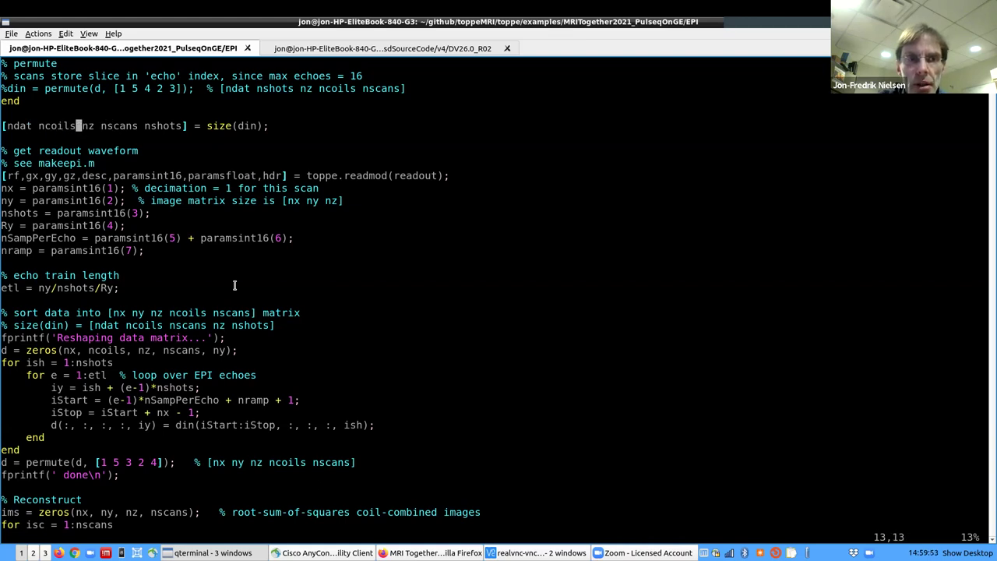